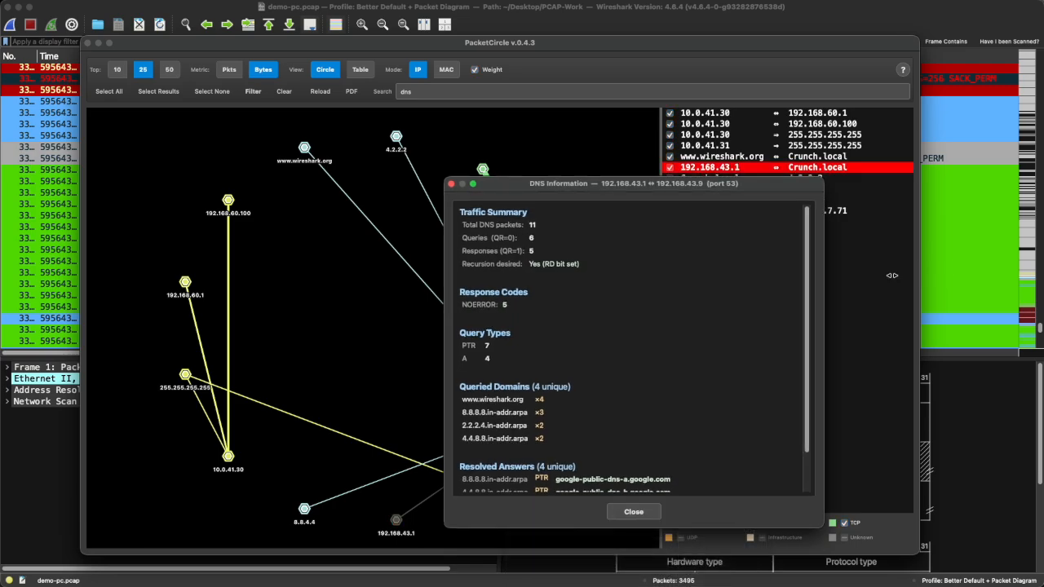
# Read through the DNS information for the 192.168.43.1 and 192.168.43.9 conversation and close it.
pyautogui.moveTo(812, 272); pyautogui.dragTo(813, 312)
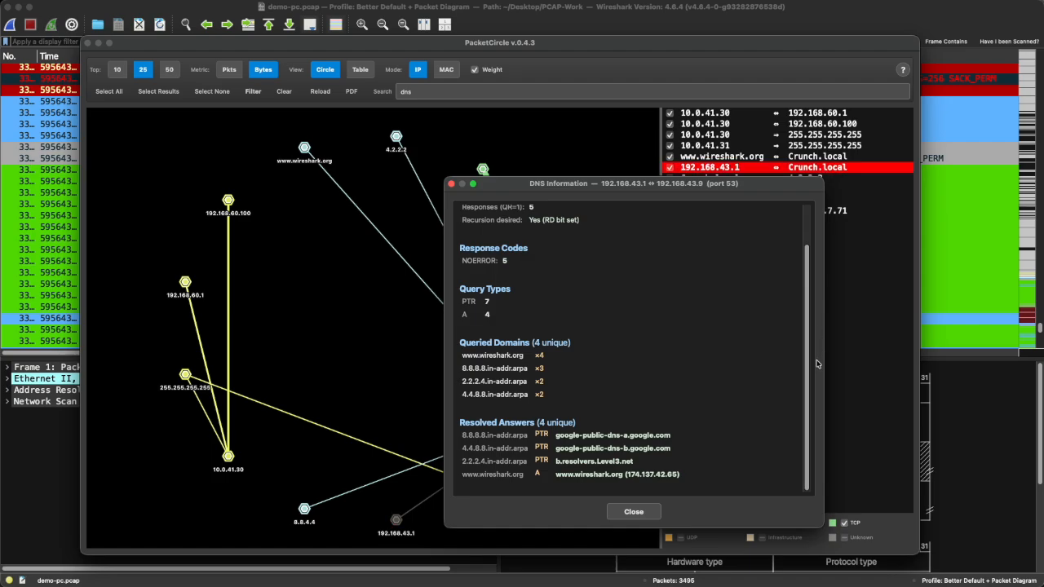
pyautogui.moveTo(812, 310); pyautogui.dragTo(810, 272)
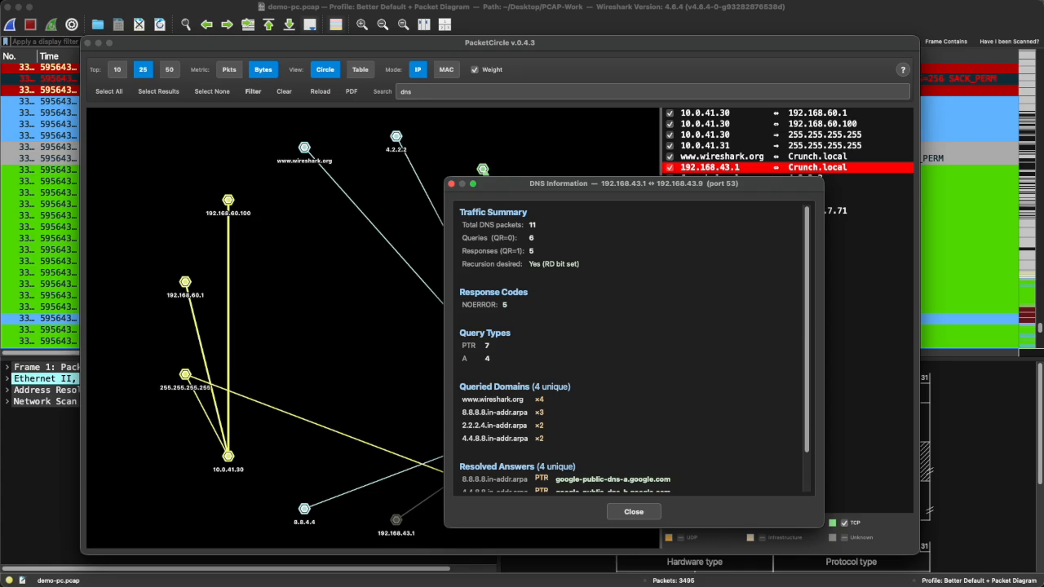
pyautogui.click(661, 512)
# Search for dhcp and examine the DHCP information of the port 67 traffic between 10.0.41.30 and 192.168.60.100.
pyautogui.click(514, 92)
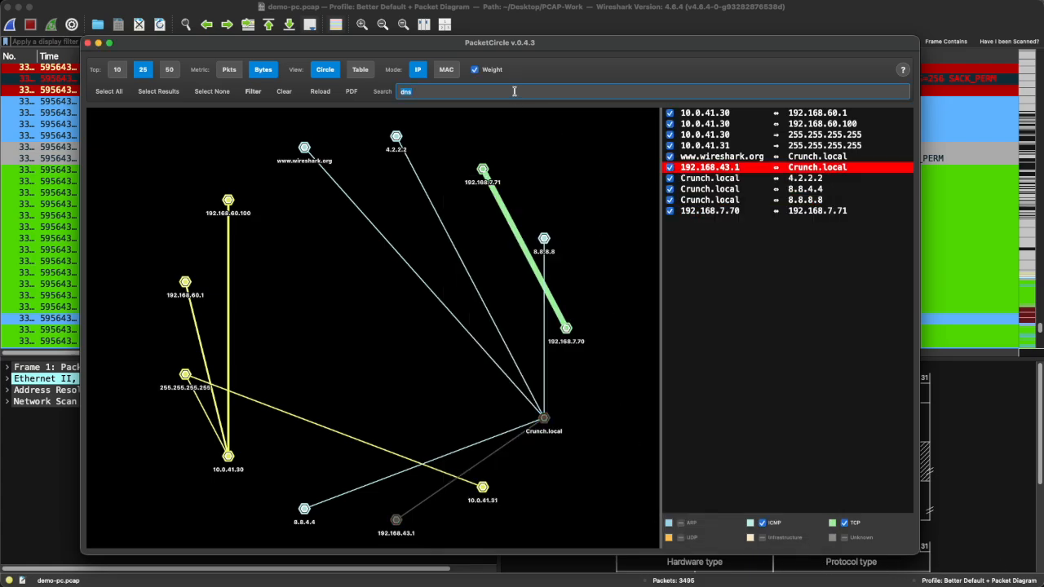
pyautogui.write('dhcp')
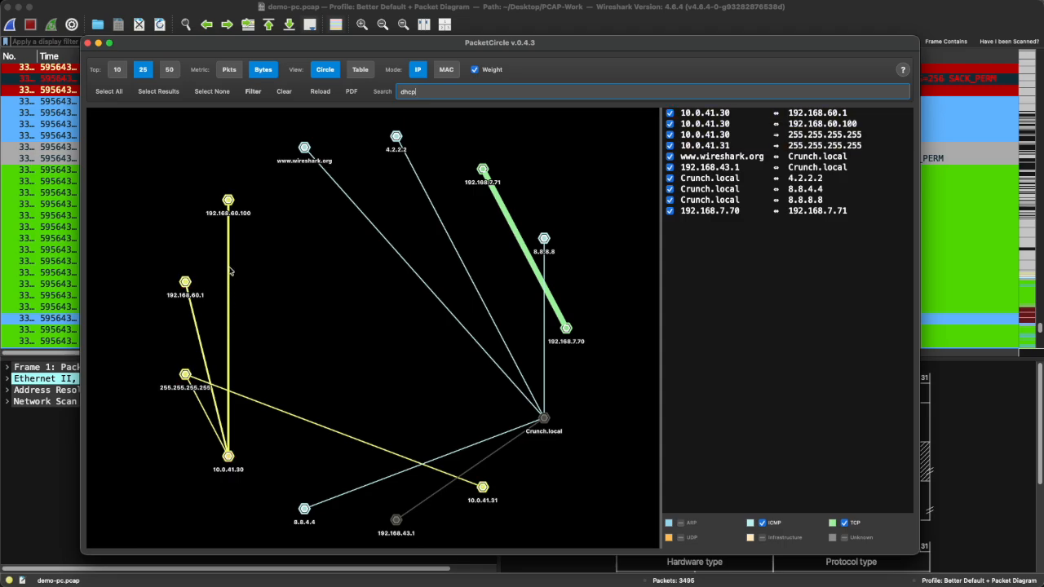
pyautogui.moveTo(230, 277)
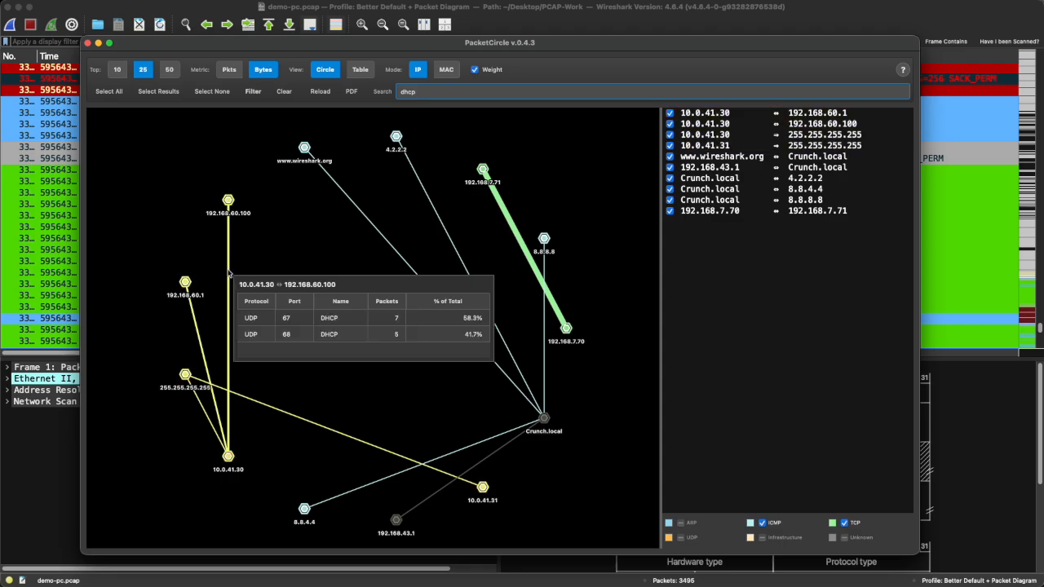
pyautogui.click(248, 319)
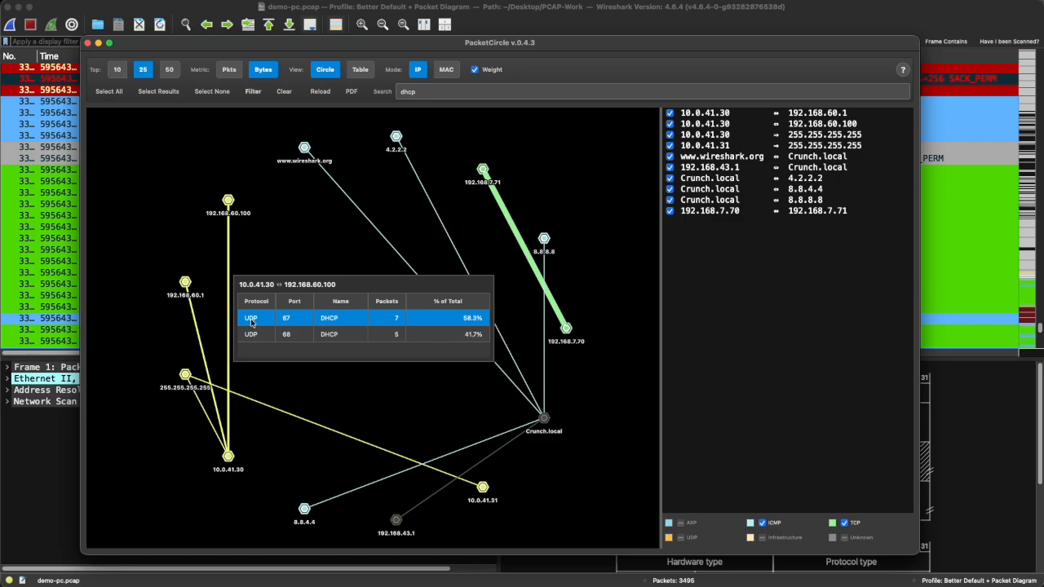
pyautogui.rightClick(251, 321)
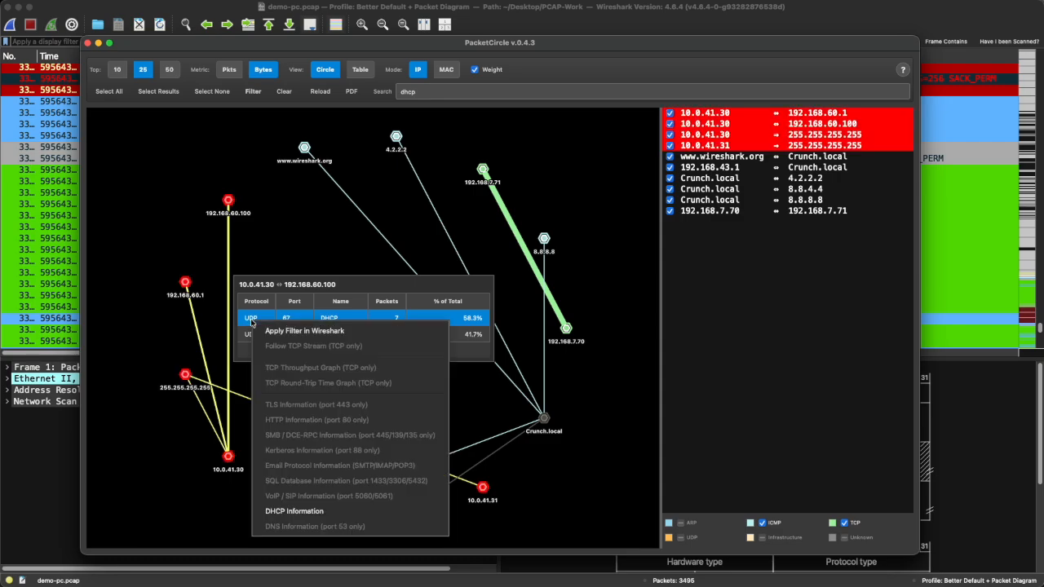
pyautogui.click(313, 512)
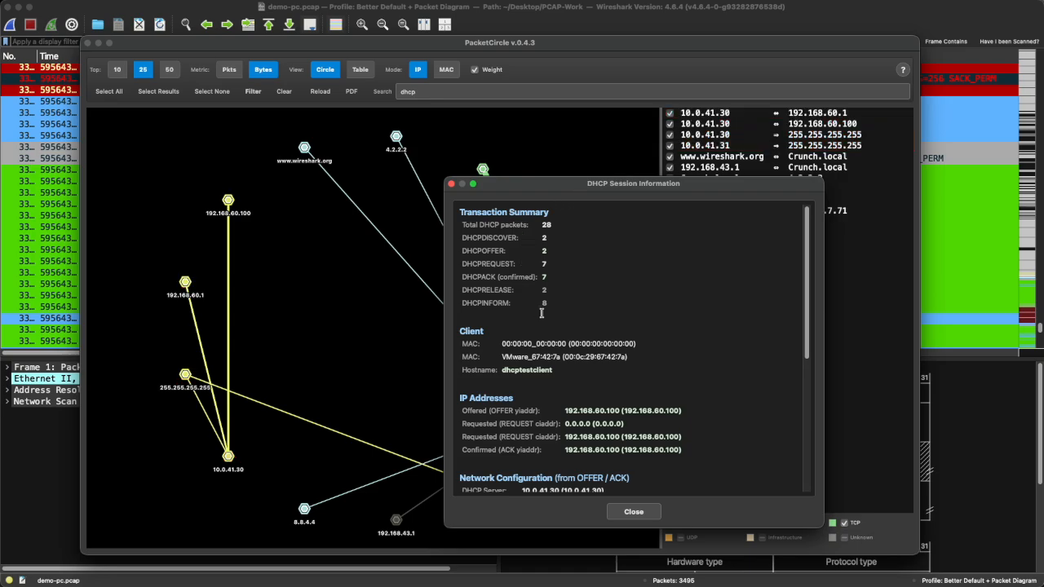
pyautogui.moveTo(805, 305)
pyautogui.mouseDown()
pyautogui.moveTo(816, 440)
pyautogui.moveTo(790, 364)
pyautogui.moveTo(799, 294)
pyautogui.mouseUp()
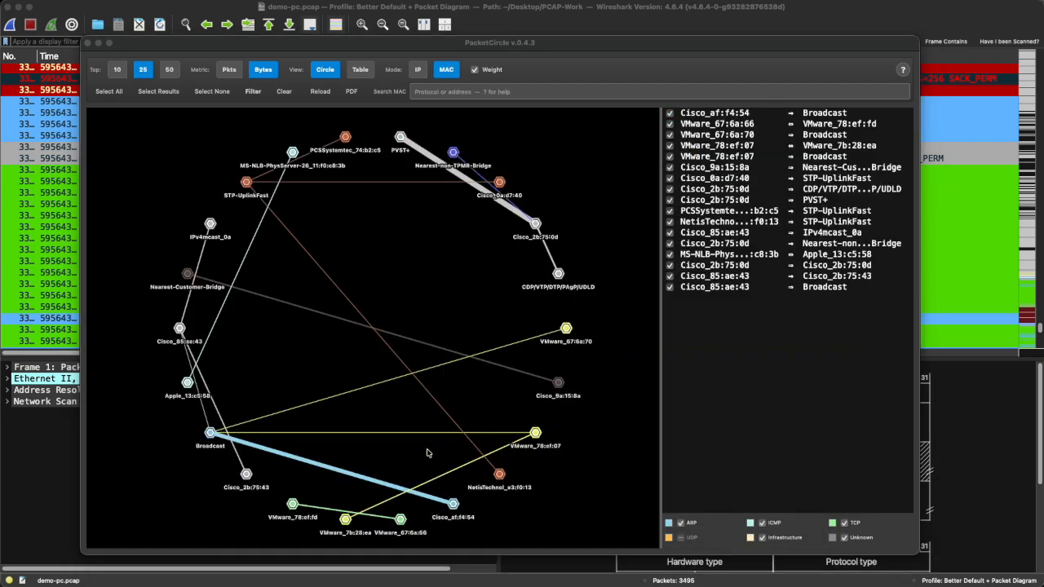
# View the MACsec information for the link between Cisco_2b:75:0d and PVST+, and close it.
pyautogui.click(432, 157)
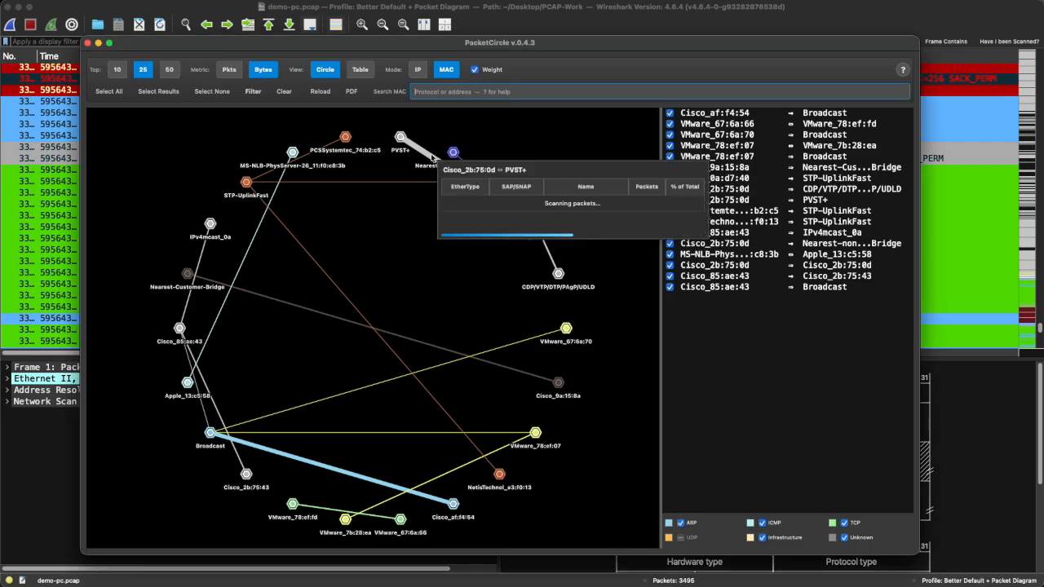
pyautogui.click(455, 204)
pyautogui.rightClick(456, 205)
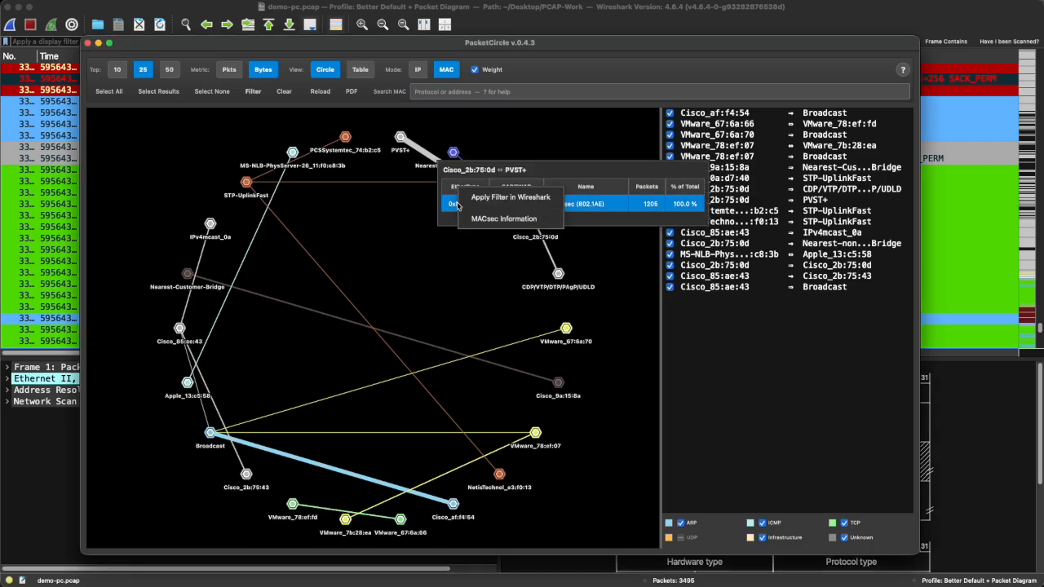
pyautogui.click(479, 220)
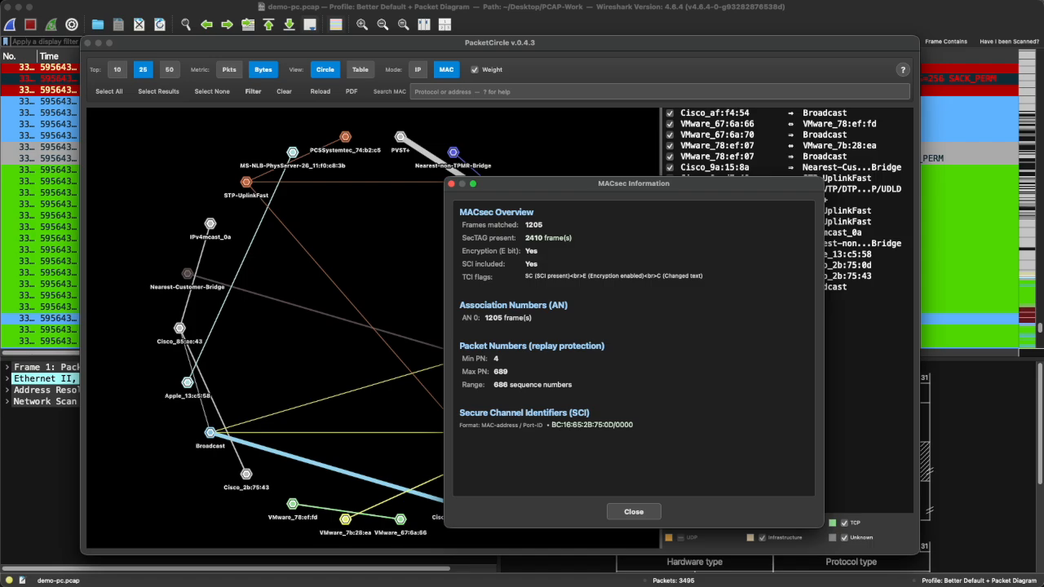
pyautogui.press('Escape')
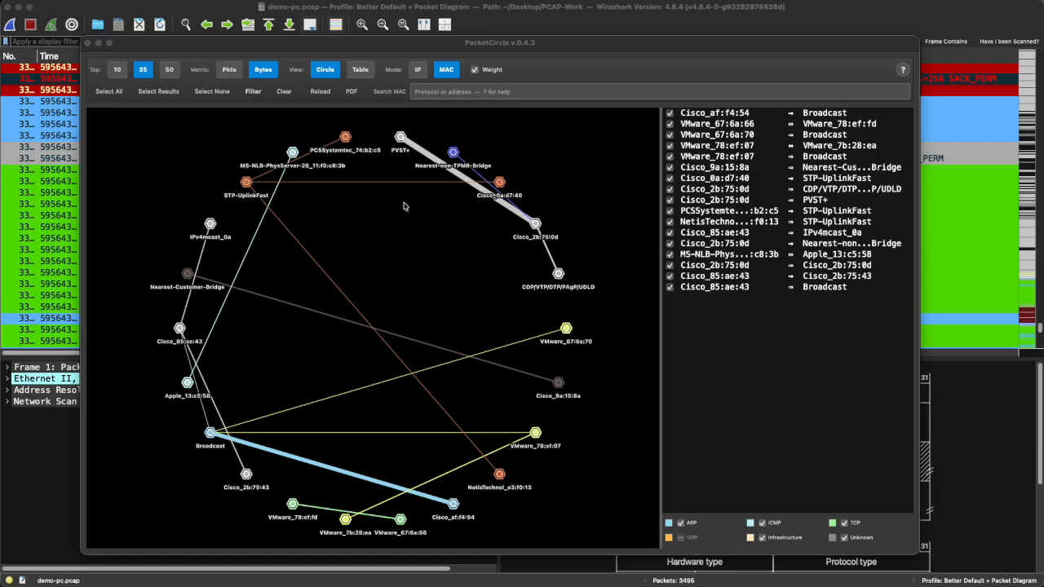
# Search for stp and view the Spanning Tree information for the link between Cisco_9a:15:8a and Nearest-Customer-Bridge.
pyautogui.click(388, 186)
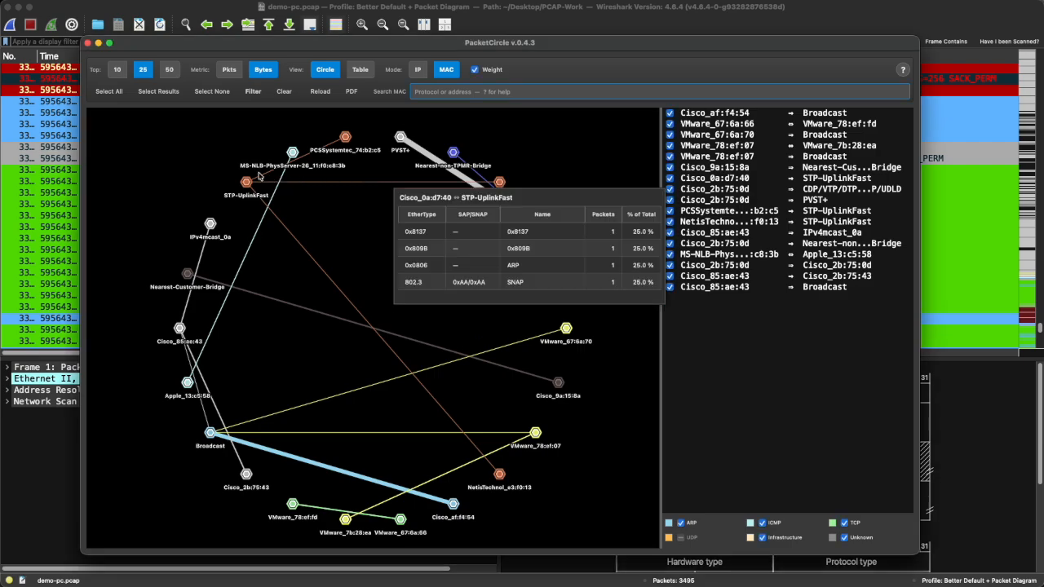
pyautogui.click(628, 96)
pyautogui.write('stp')
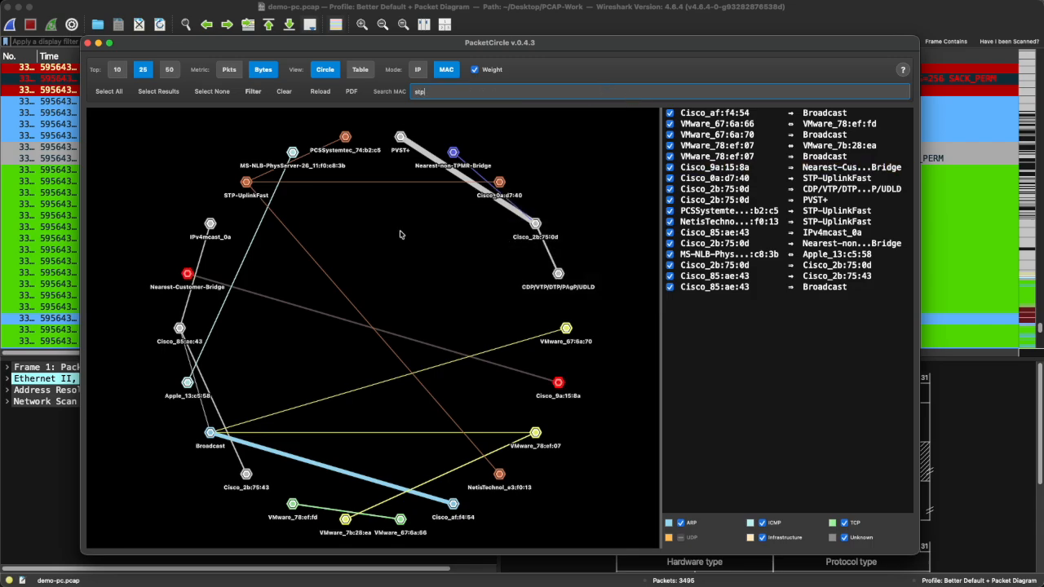
pyautogui.click(279, 306)
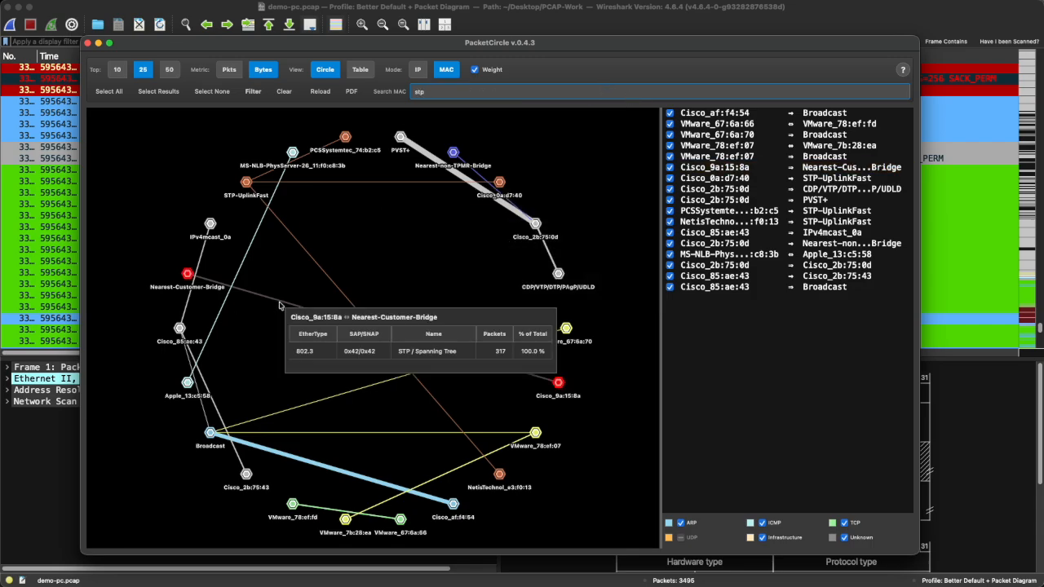
pyautogui.click(308, 352)
pyautogui.rightClick(309, 354)
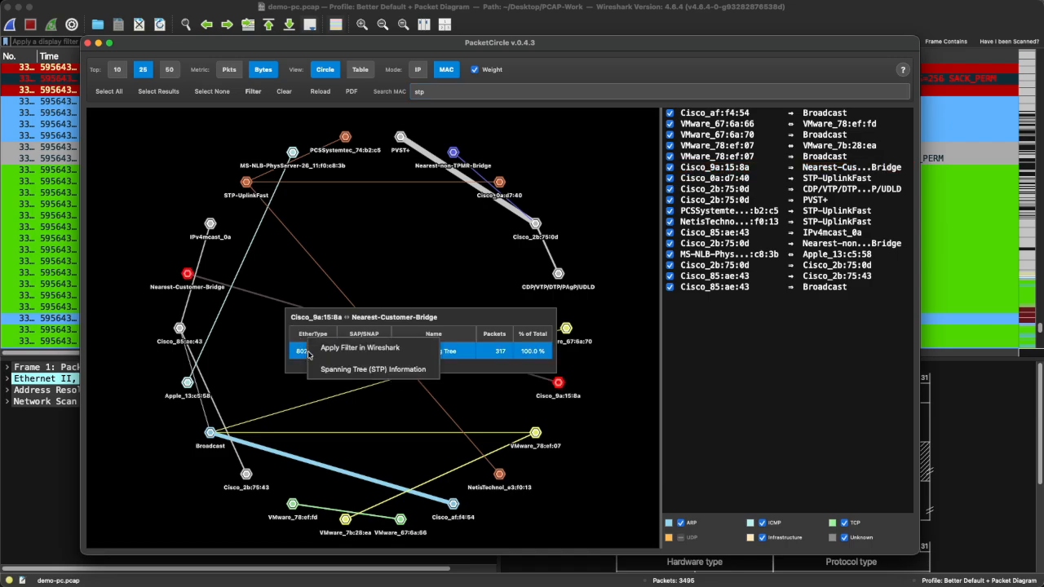
pyautogui.click(330, 371)
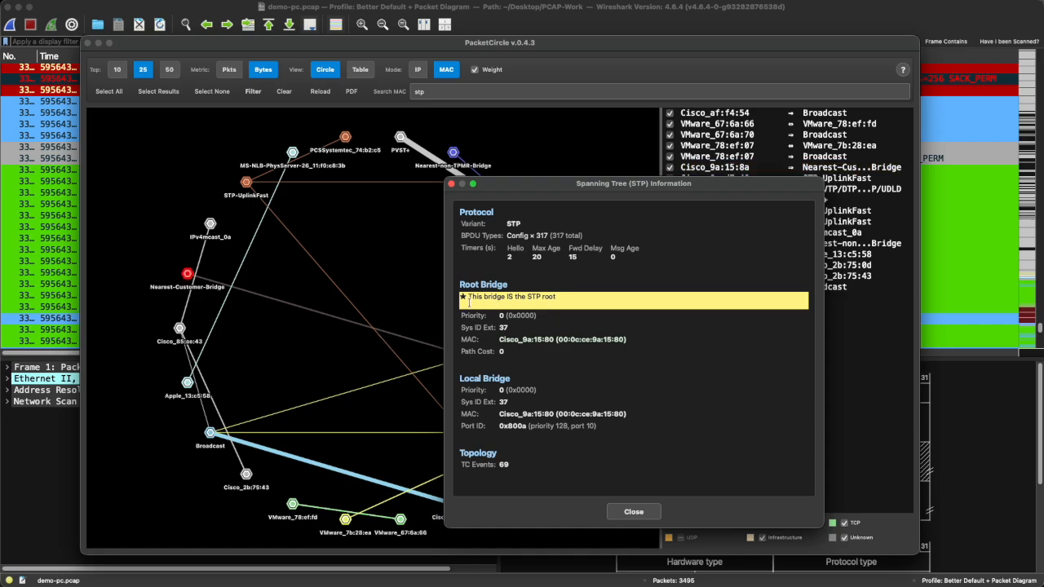
pyautogui.click(641, 514)
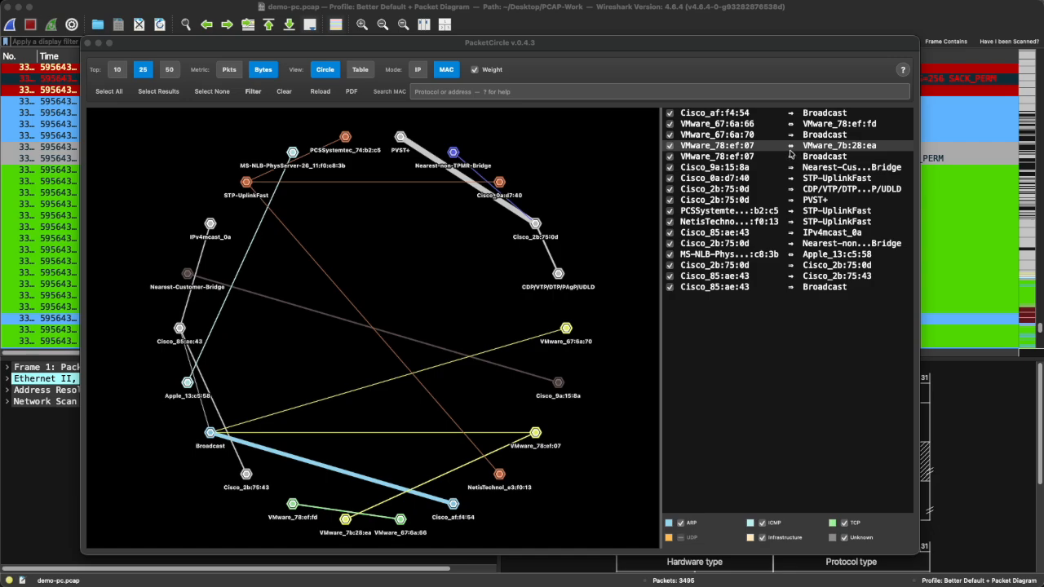
# Isolate the VMware_78:ef:07 and VMware_7b:28:ea pair in the circle view, and restore the selection of all pairs.
pyautogui.click(789, 148)
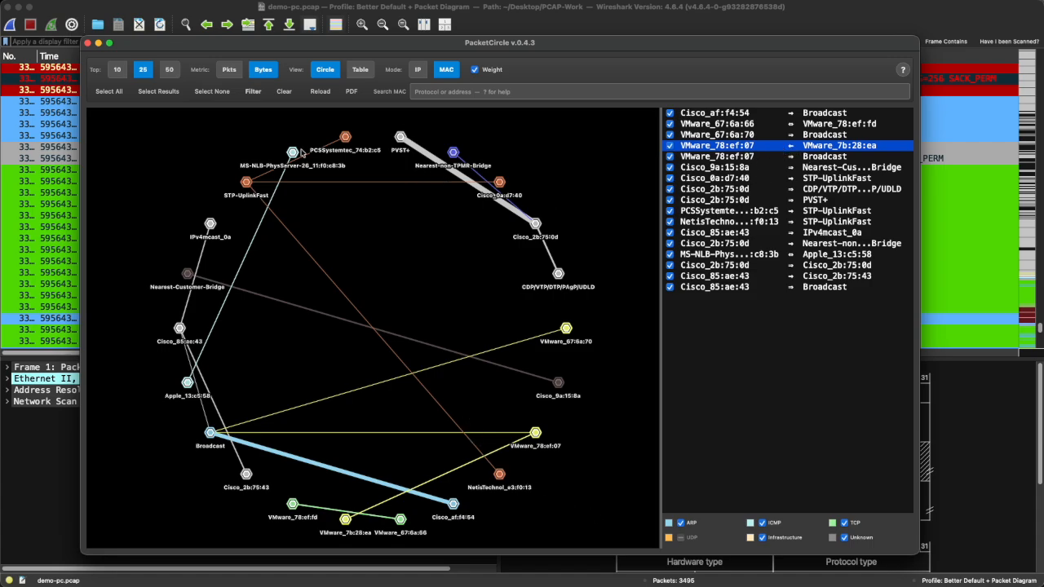
pyautogui.click(211, 92)
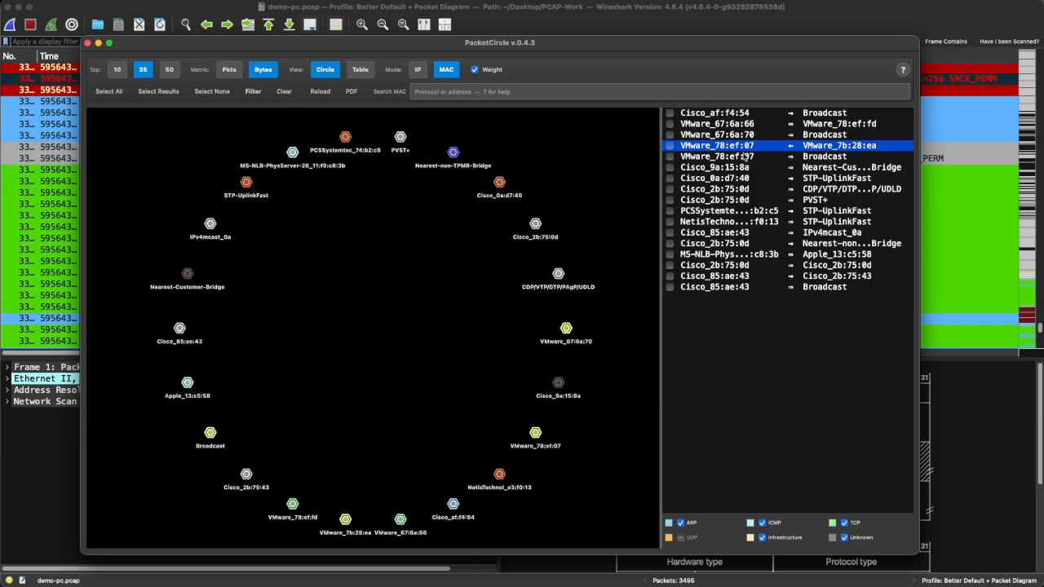
pyautogui.click(670, 146)
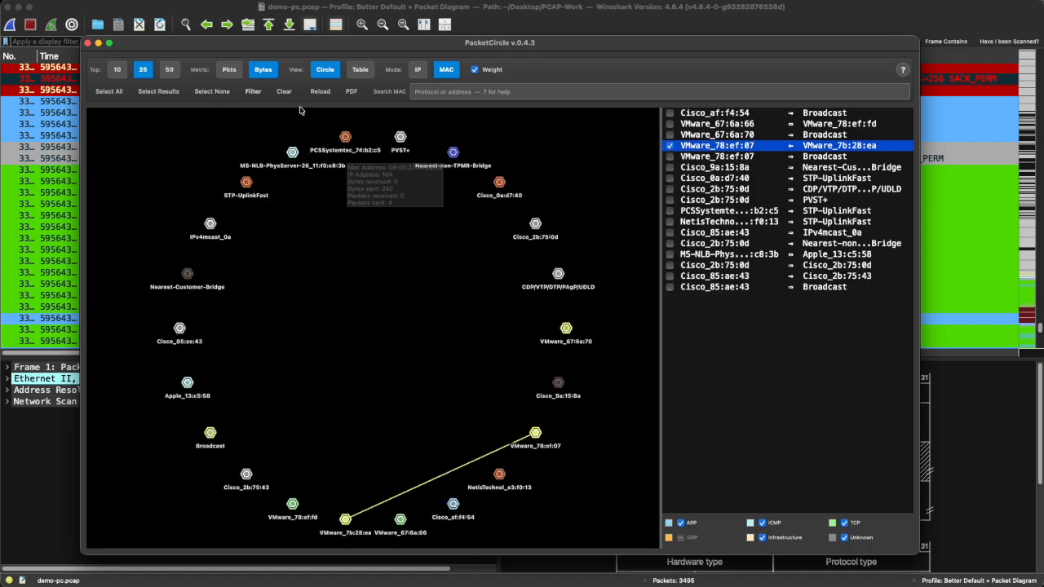
pyautogui.click(110, 92)
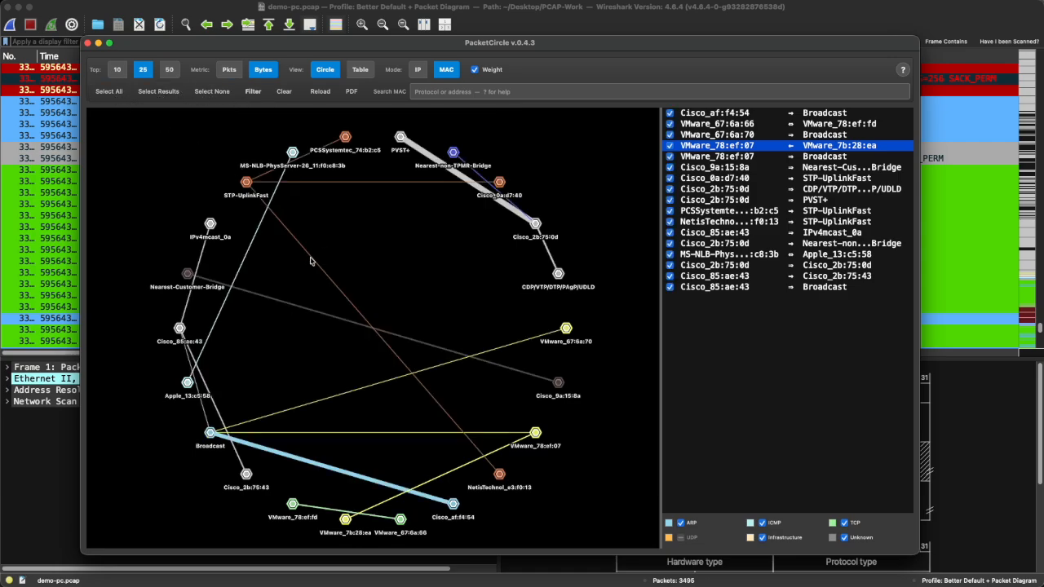
# View the ARP information for the 0x0806 traffic between NetisTechnol_e3:f0:13 and STP-UplinkFast, and close it.
pyautogui.moveTo(309, 261)
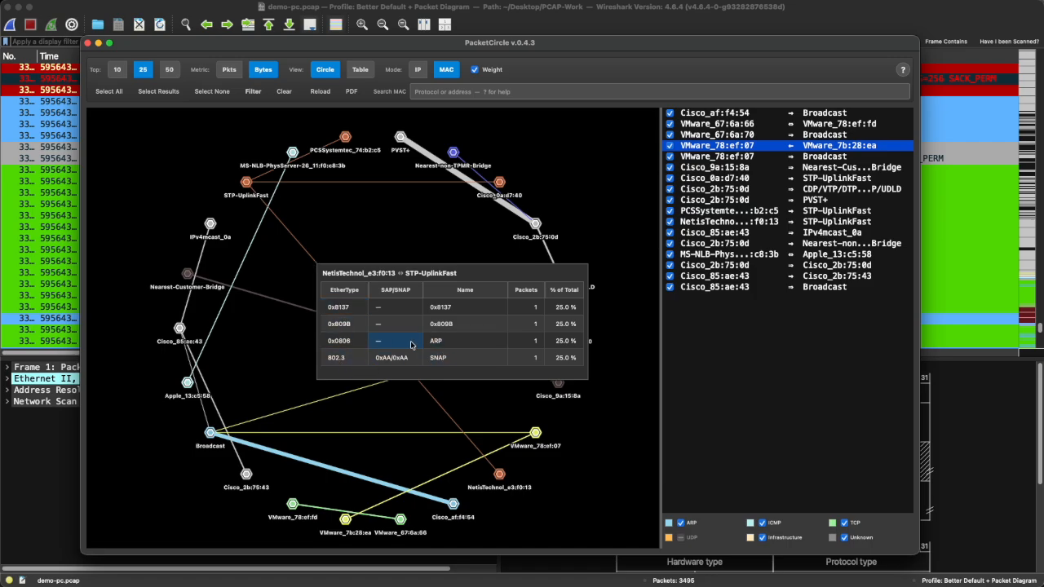
pyautogui.click(349, 342)
pyautogui.rightClick(349, 342)
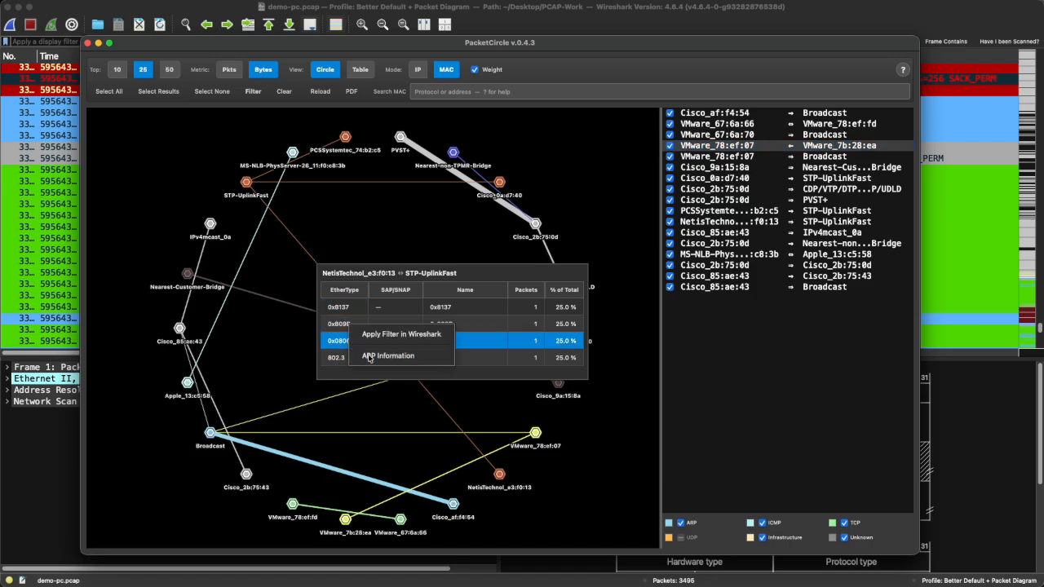
pyautogui.click(377, 356)
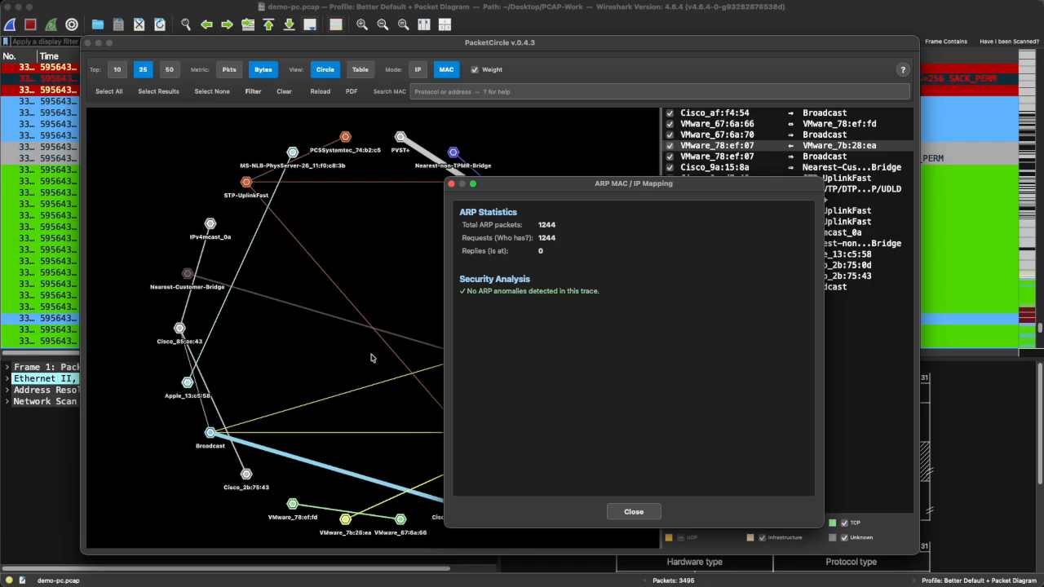
pyautogui.click(643, 512)
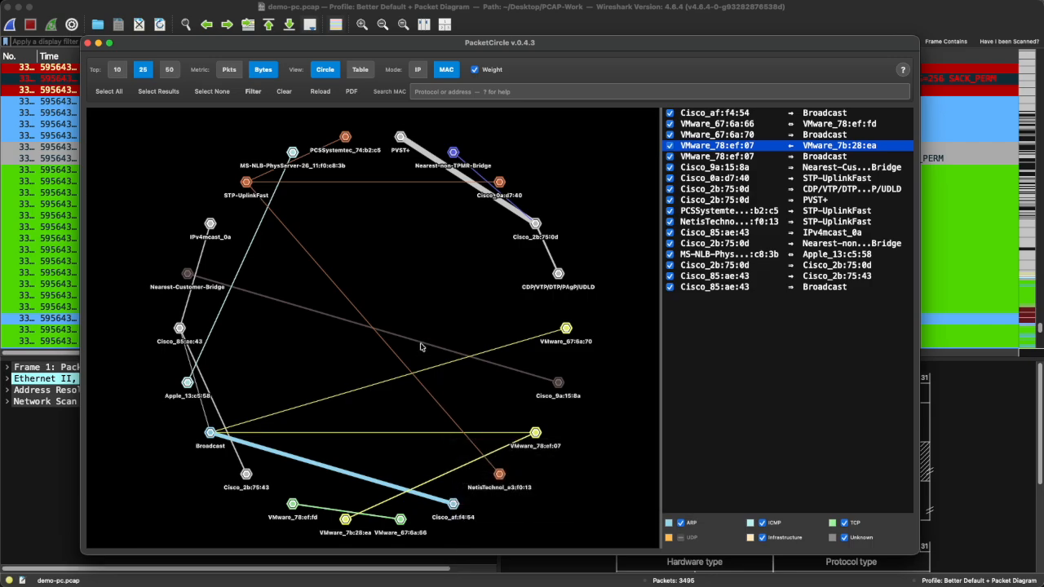
pyautogui.moveTo(421, 345)
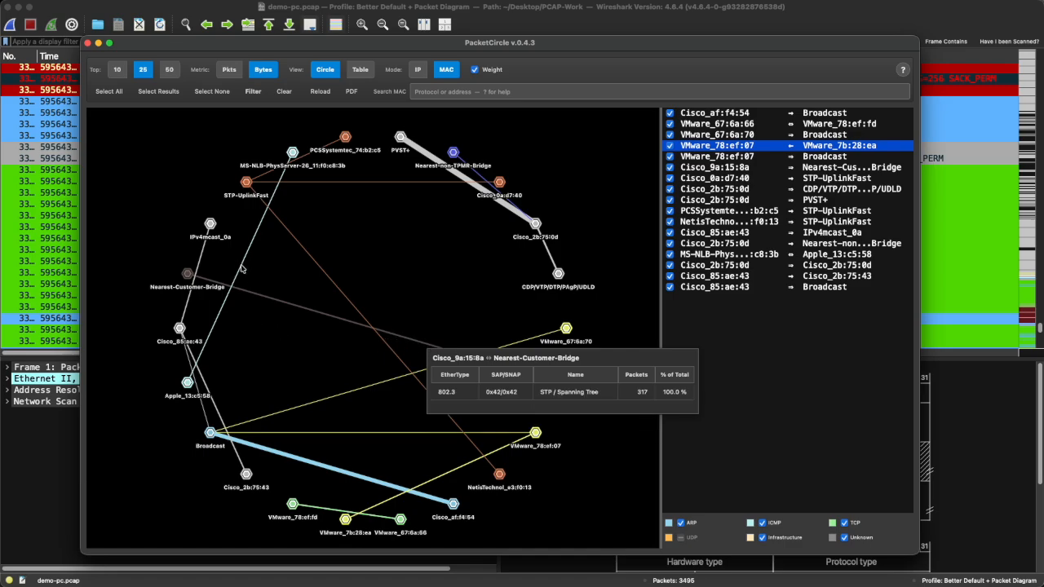
pyautogui.moveTo(241, 268)
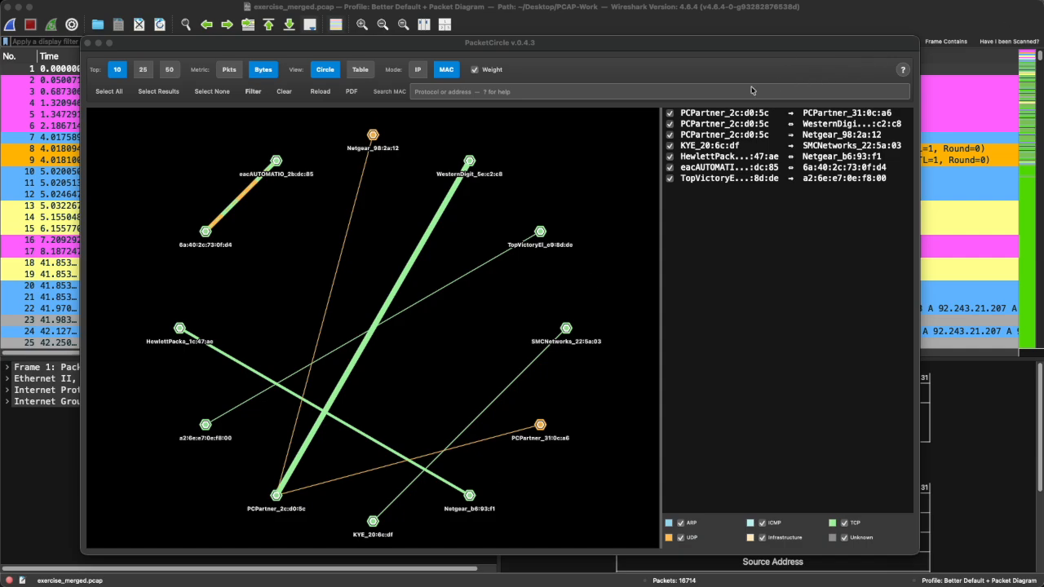
# Search the MAC view for arp and display the matching pairs from the full capture buffer.
pyautogui.click(682, 91)
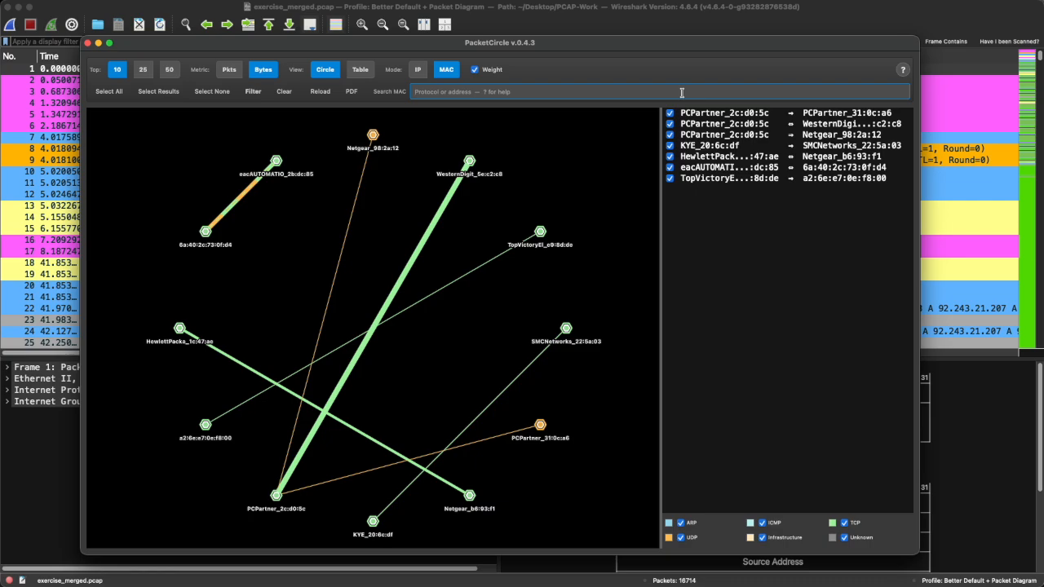
pyautogui.write('arp')
pyautogui.press('Return')
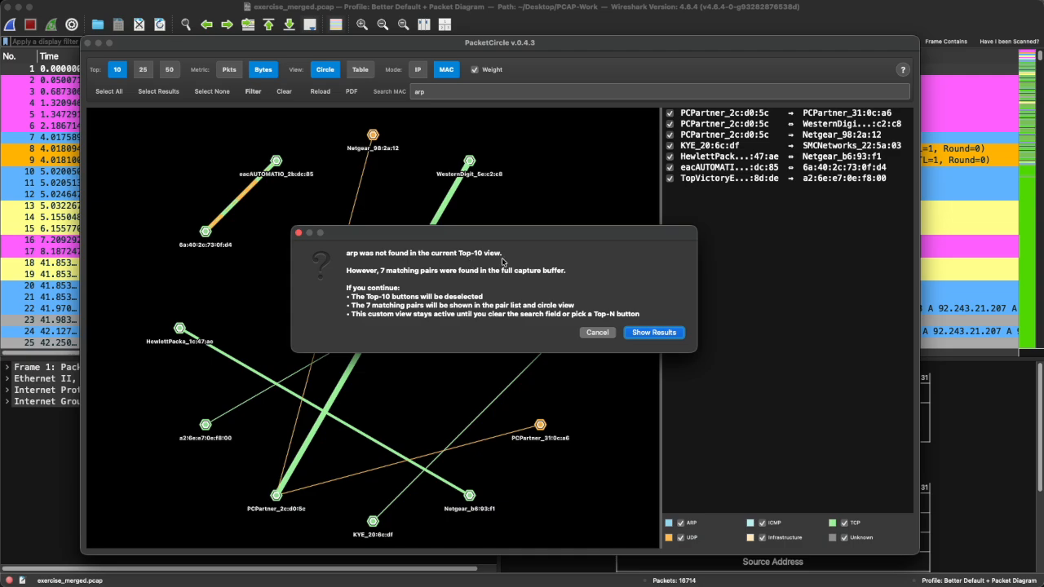
pyautogui.click(663, 334)
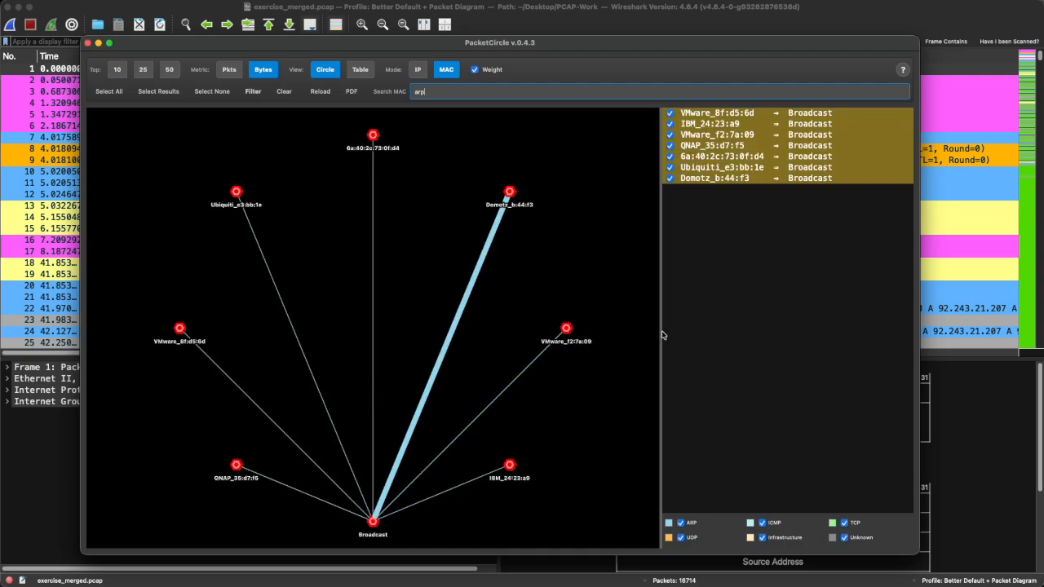
# View the ARP information for the link between Domotz_b:44:f3 and Broadcast, and close it.
pyautogui.click(494, 237)
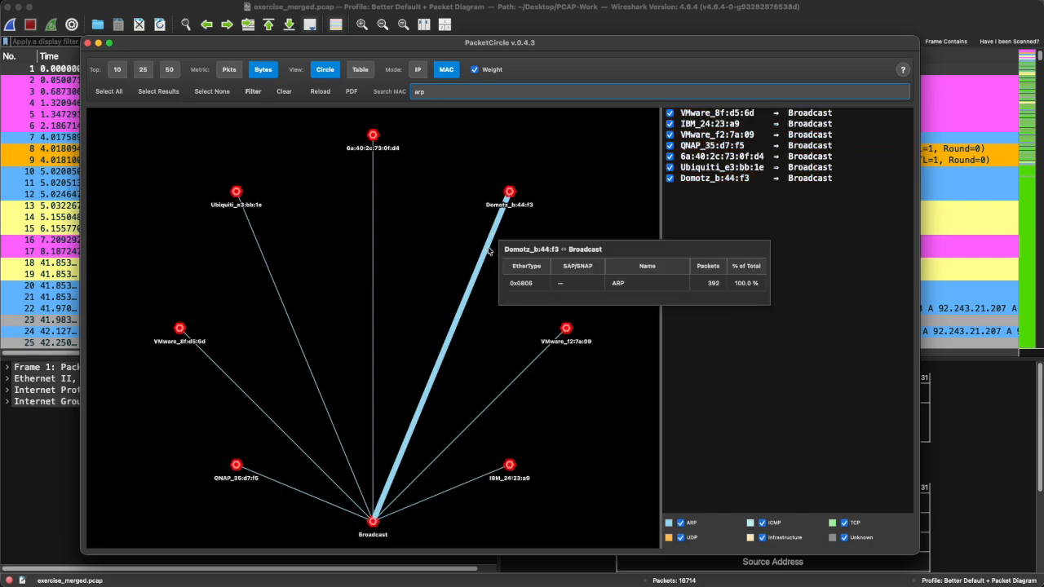
pyautogui.click(520, 283)
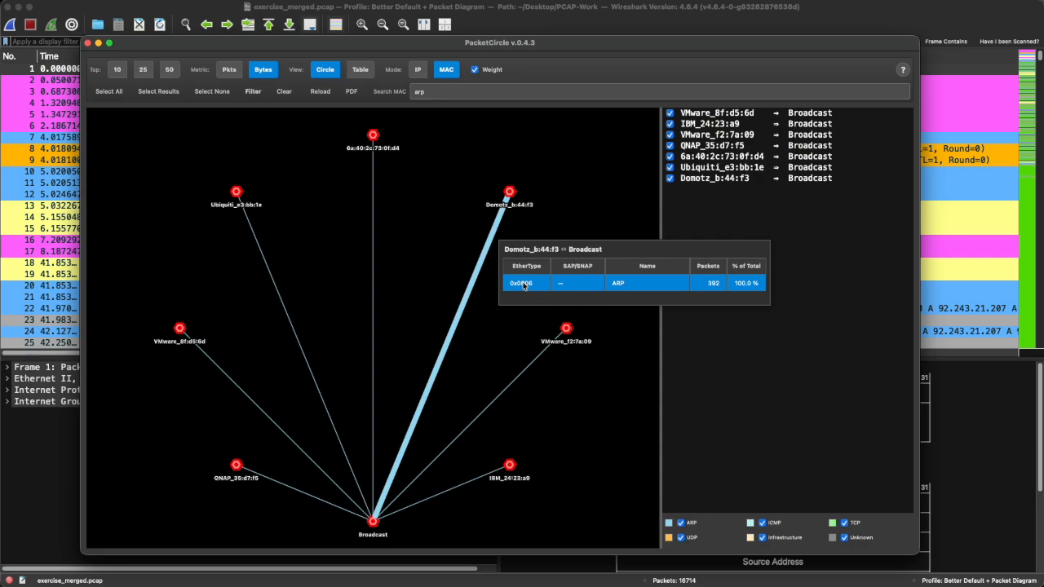
pyautogui.rightClick(523, 284)
pyautogui.click(551, 298)
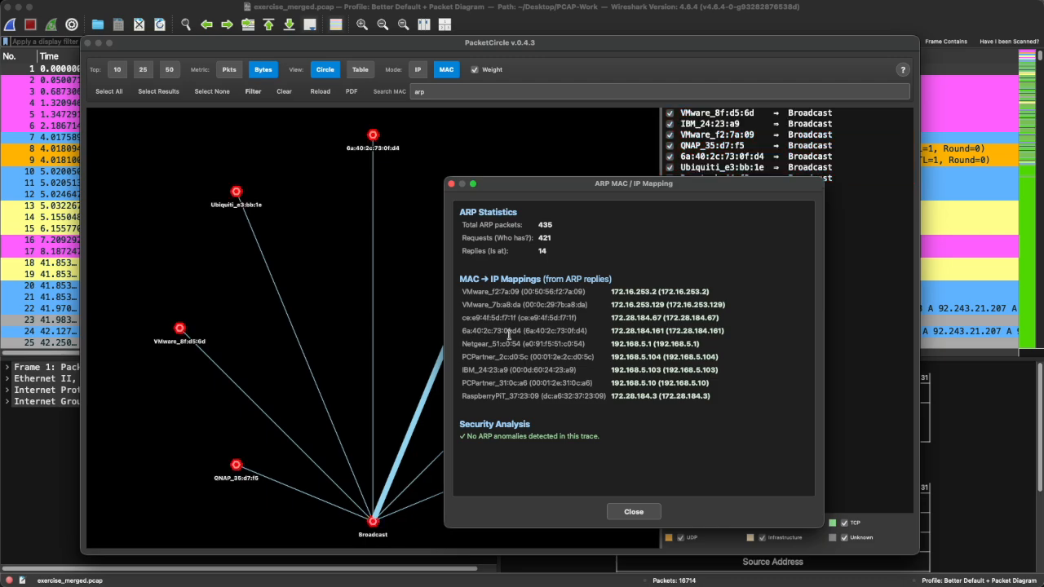
pyautogui.click(636, 512)
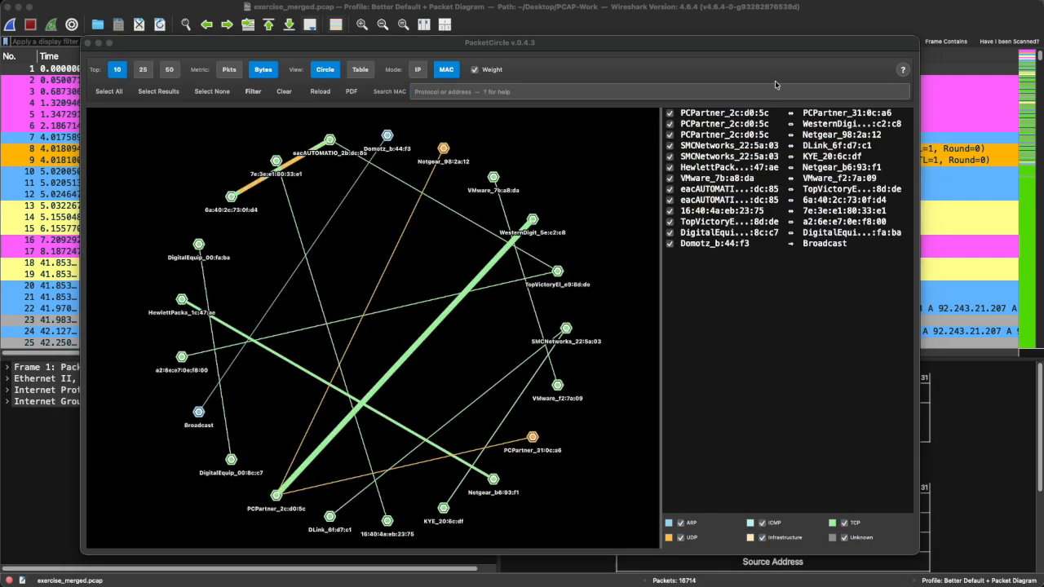
# Search for DNS with a switch to IP mode, and show the matching pairs from the full capture buffer.
pyautogui.click(669, 90)
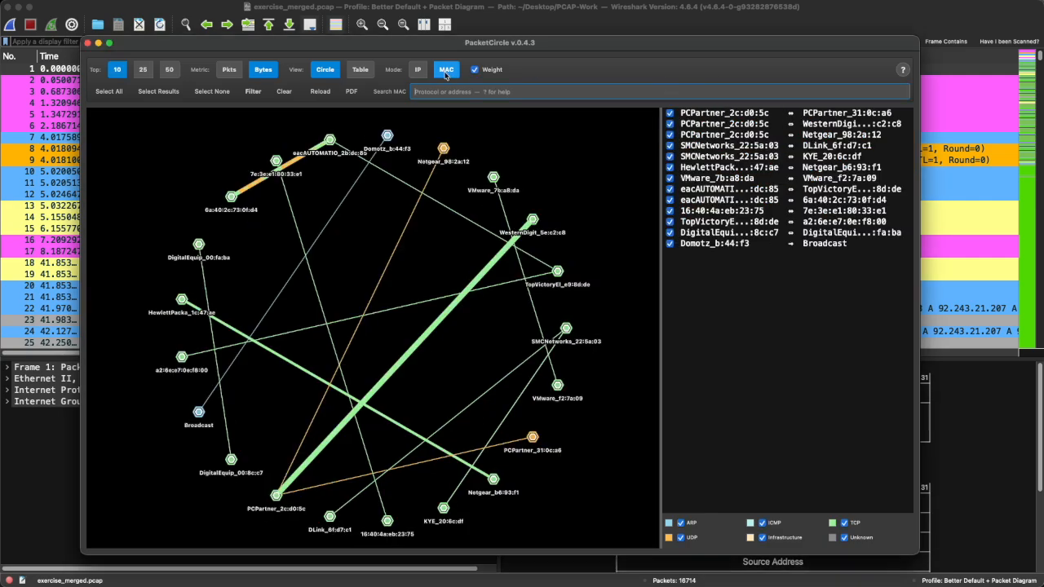
pyautogui.write('DNS')
pyautogui.press('Return')
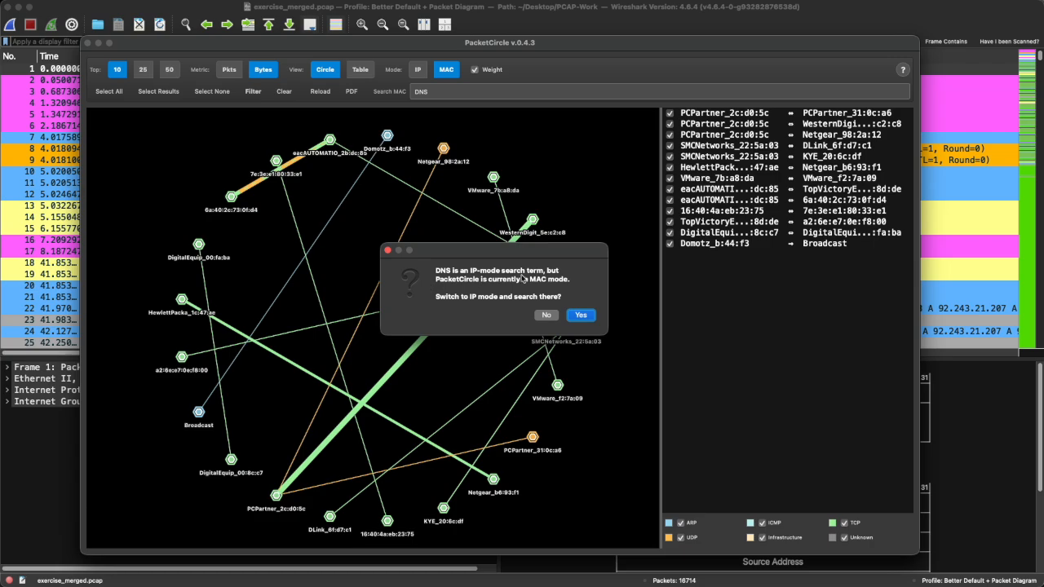
pyautogui.click(585, 316)
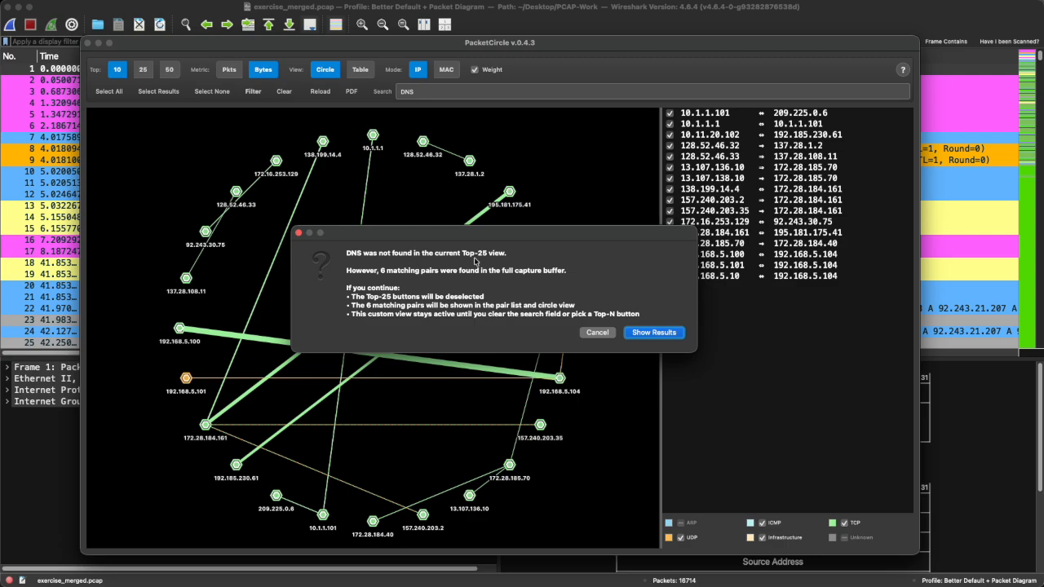
pyautogui.click(637, 335)
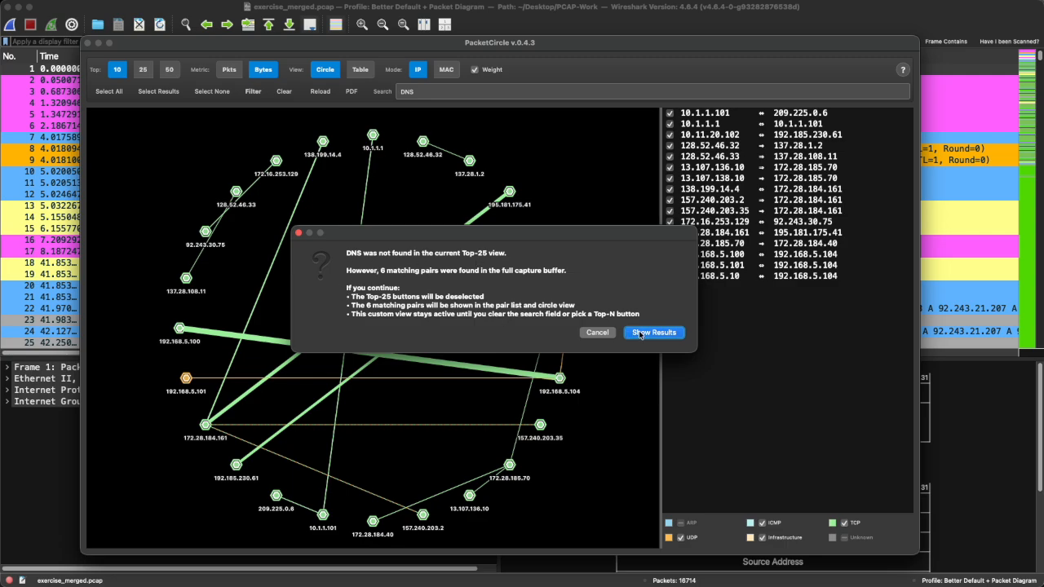